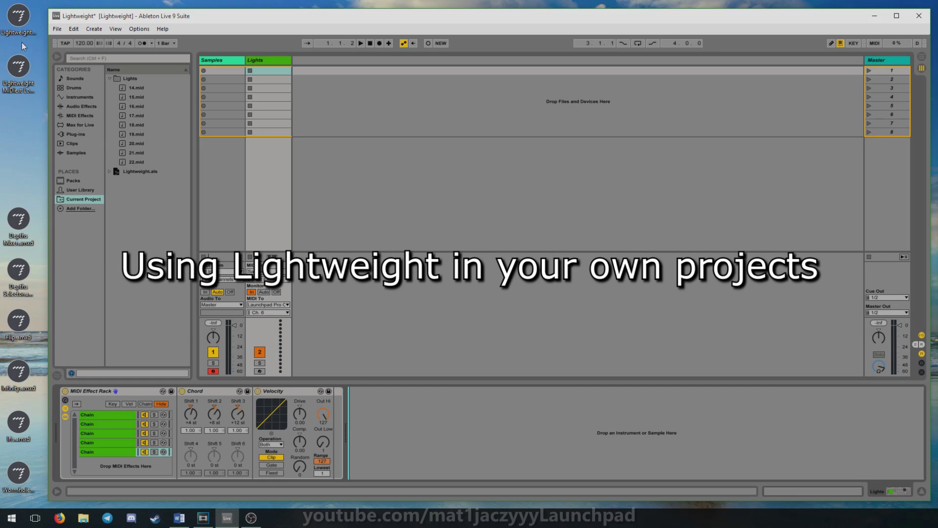
Step: Load Lightweight.amxd into the MIDI Effect Rack as a new chain holding 15.mid
left_click_drag(23, 25, 135, 216)
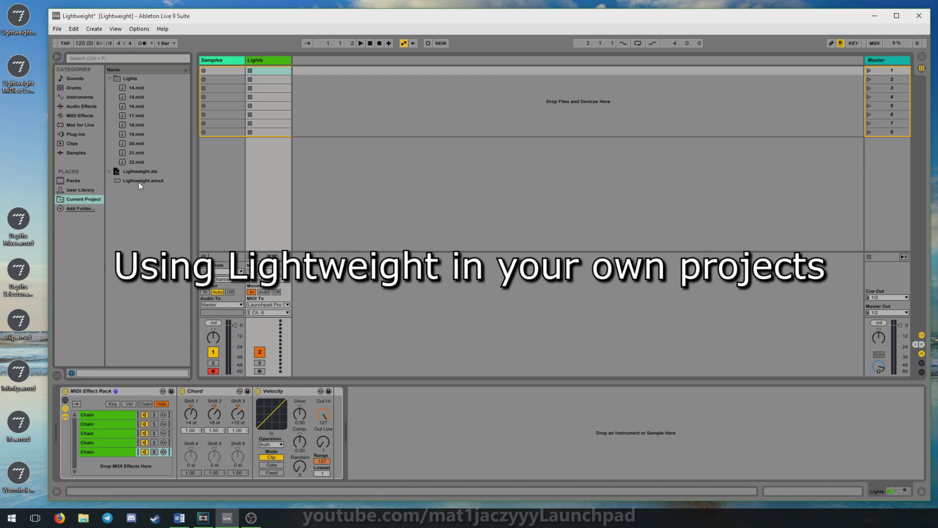
left_click_drag(139, 419, 140, 462)
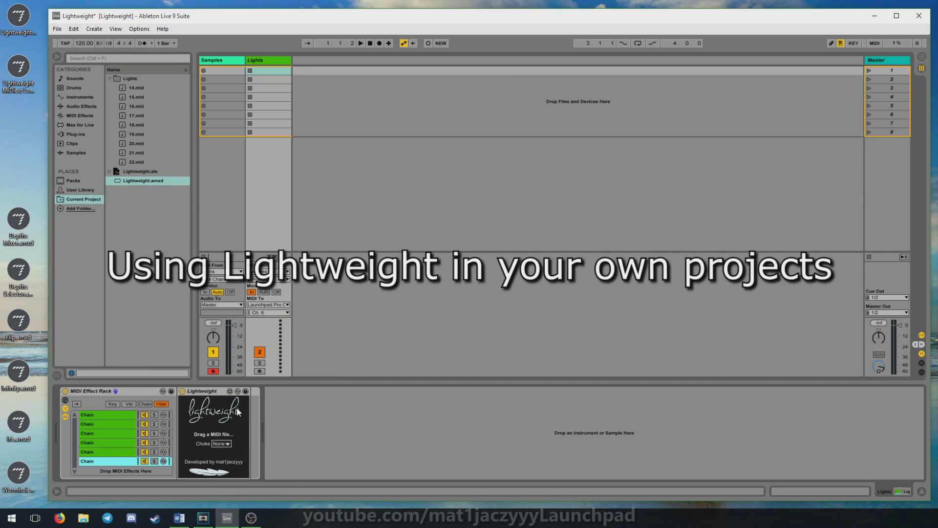
left_click_drag(119, 96, 204, 321)
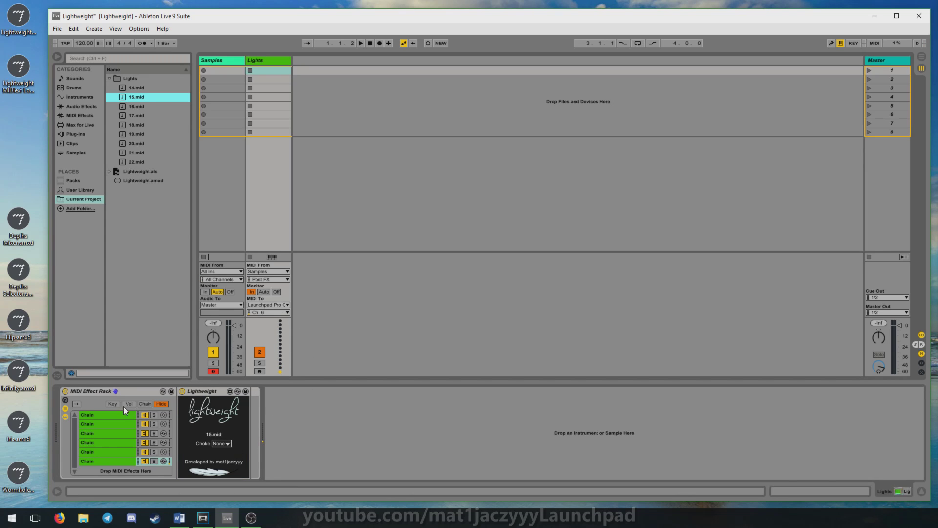
Step: Limit the Lightweight chain's key zone to one key near C3, then add Flip and Infinity after it
left_click(111, 403)
left_click(238, 459)
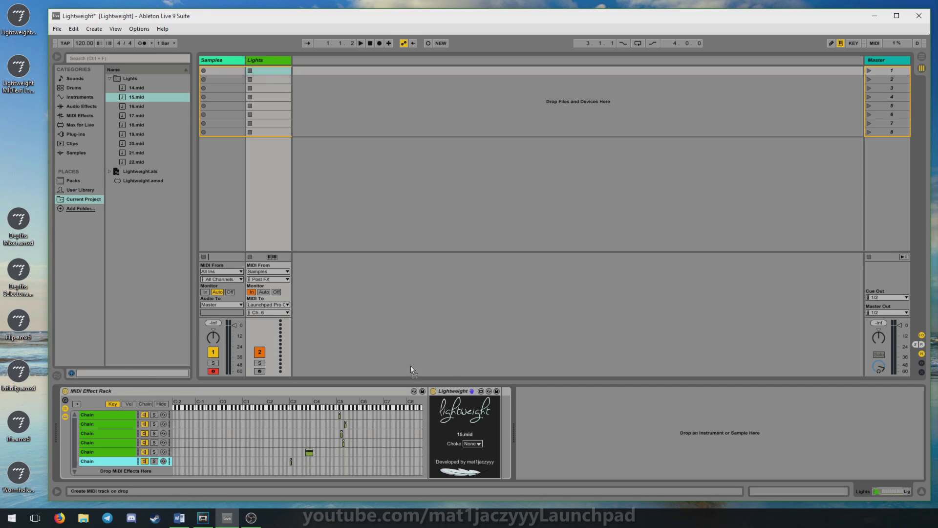
left_click_drag(503, 407, 504, 407)
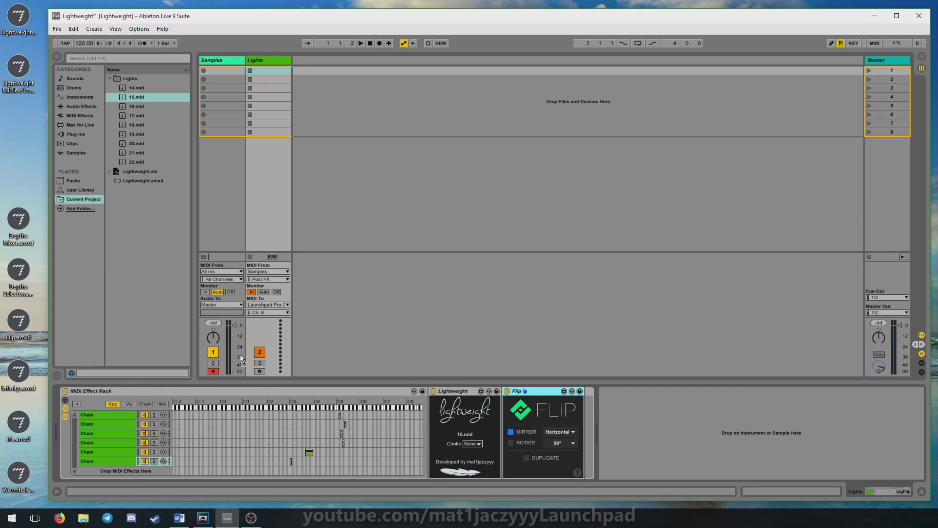
left_click_drag(586, 398, 586, 399)
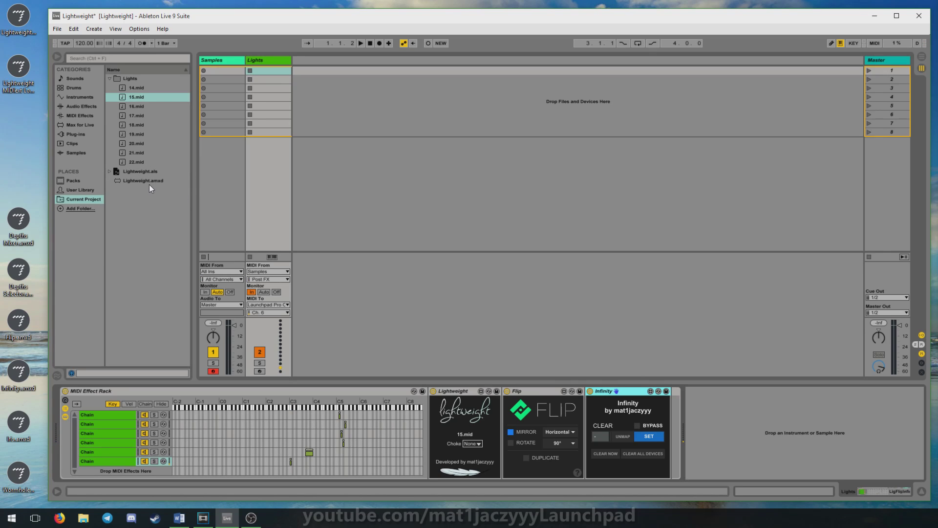
Step: Reopen the most recent Live Set from File > Open Recent Set
left_click(57, 29)
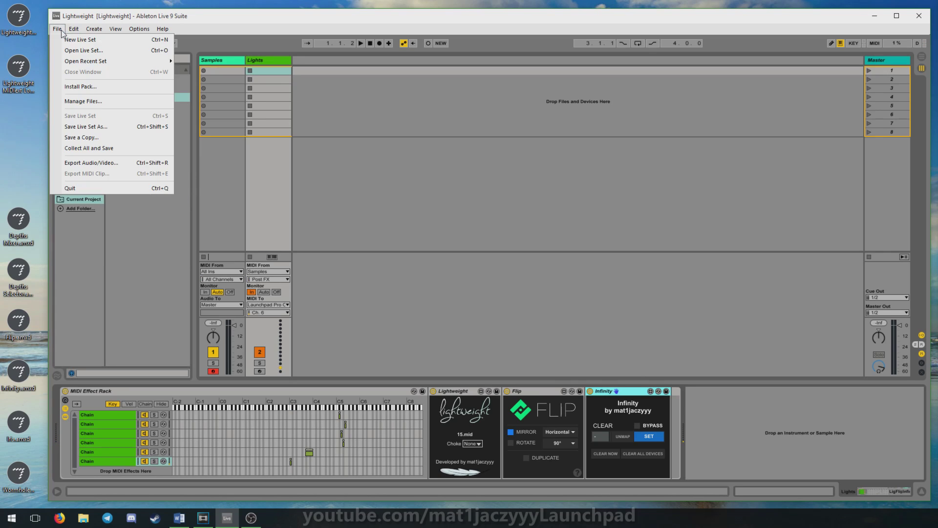
mouse_move(80, 61)
left_click(183, 63)
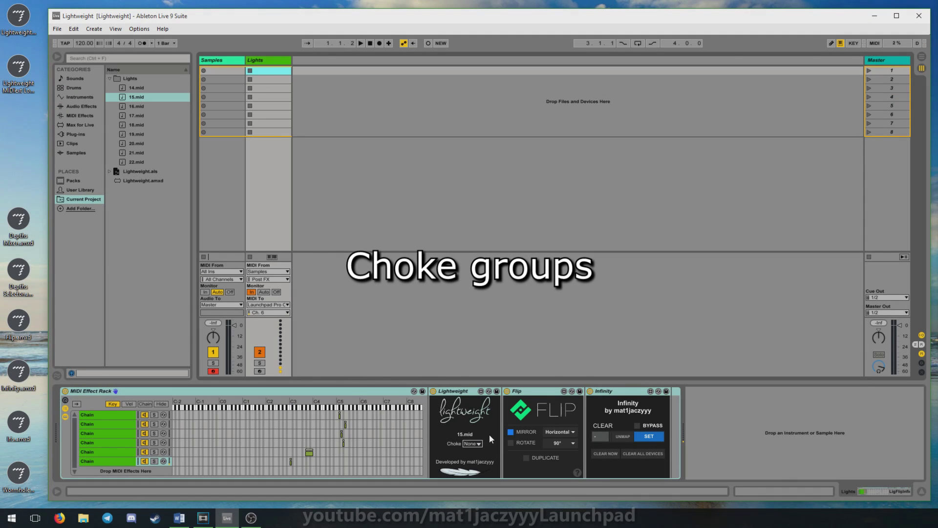
Step: Put the 15.mid chain in choke group 2 and load 17.mid into the duplicated chain's Lightweight
left_click(472, 444)
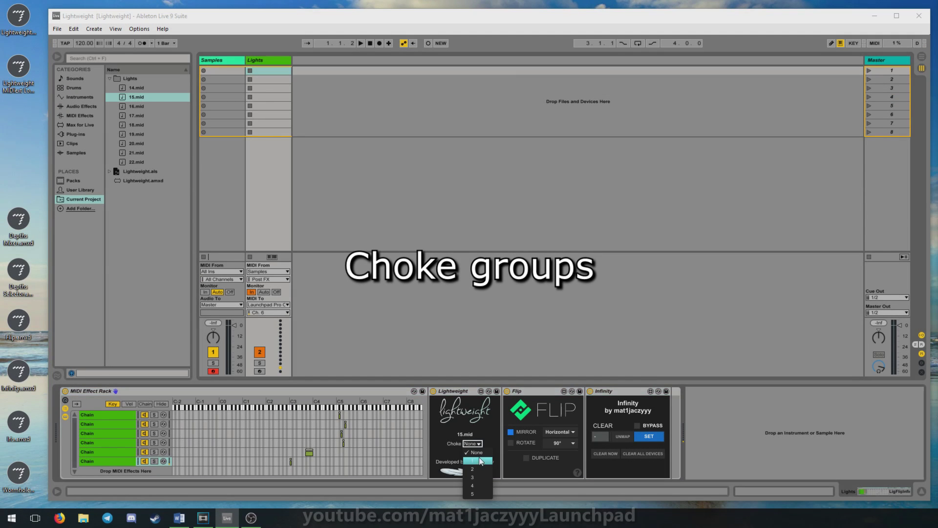
left_click(482, 470)
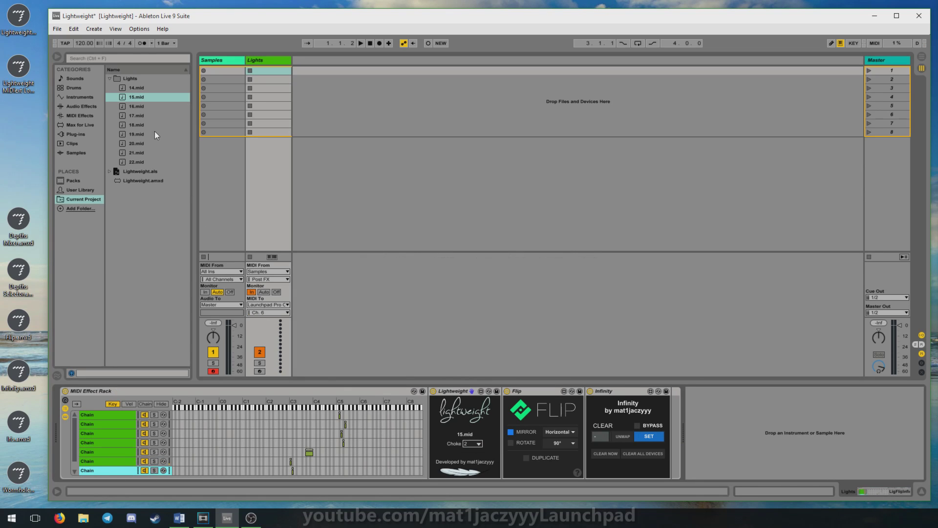
left_click_drag(132, 116, 147, 139)
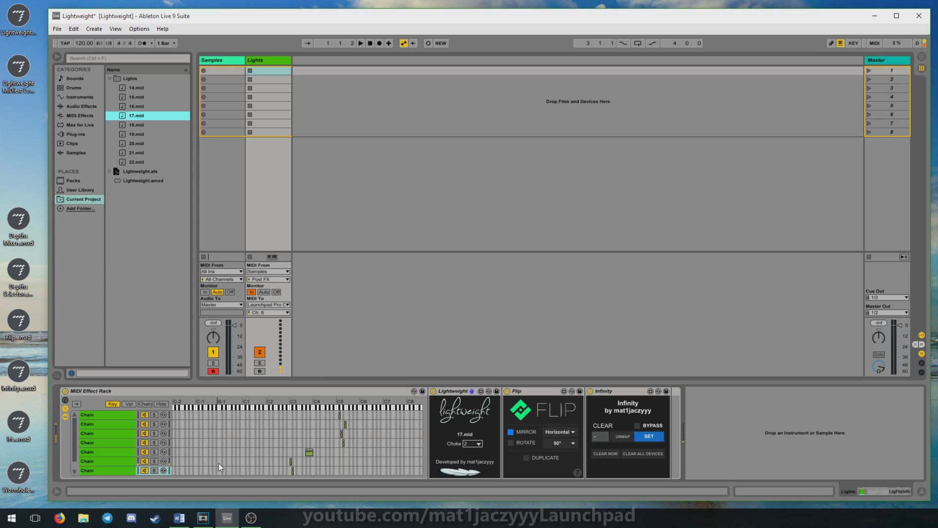
left_click(264, 469)
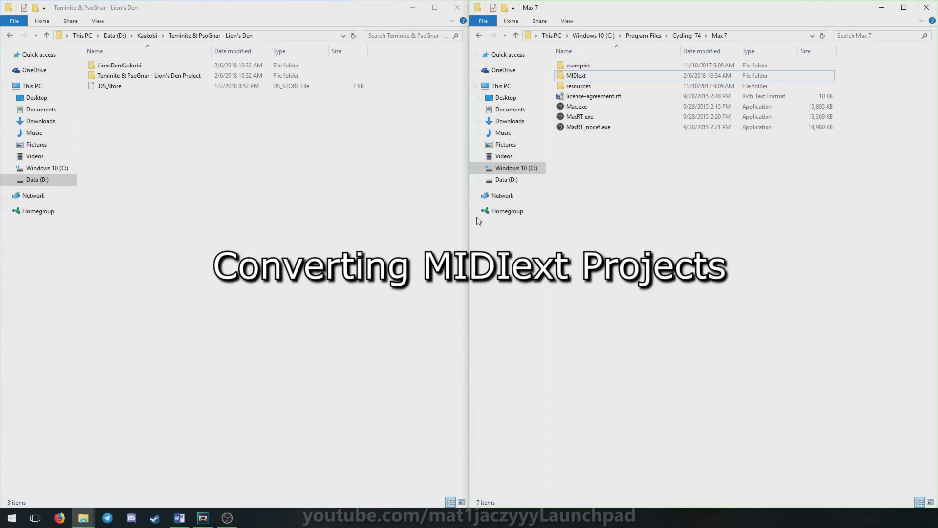
Step: Copy the LionsDenKaskobi folder into Max 7's MIDIext folder, approving the admin prompt
left_click(137, 112)
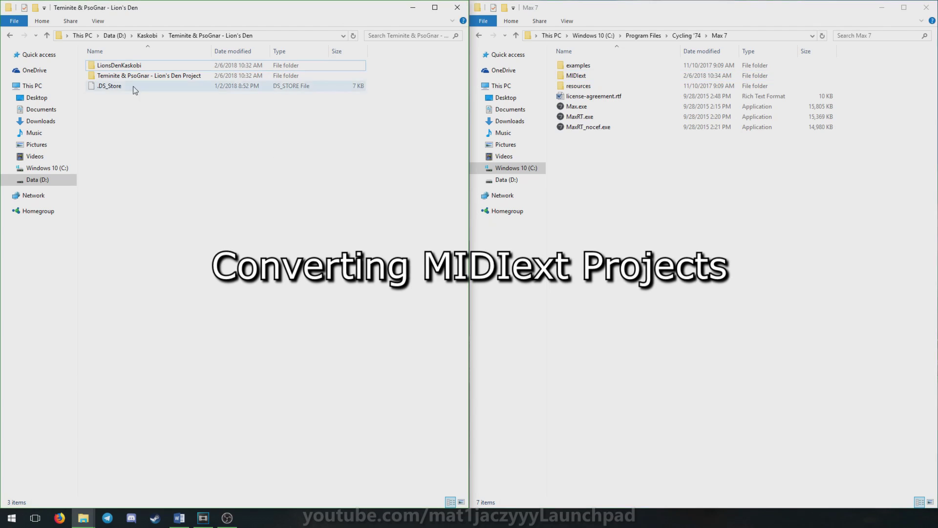
left_click_drag(119, 65, 581, 78)
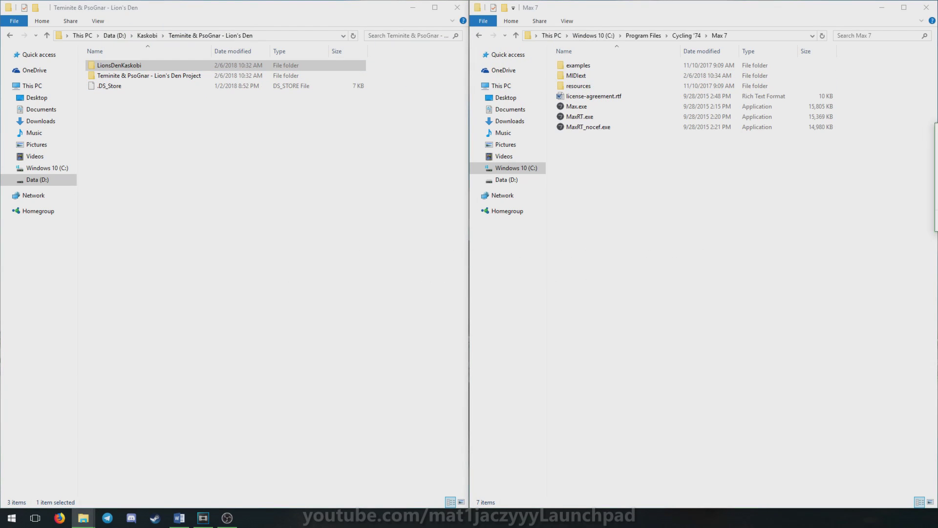
left_click(714, 221)
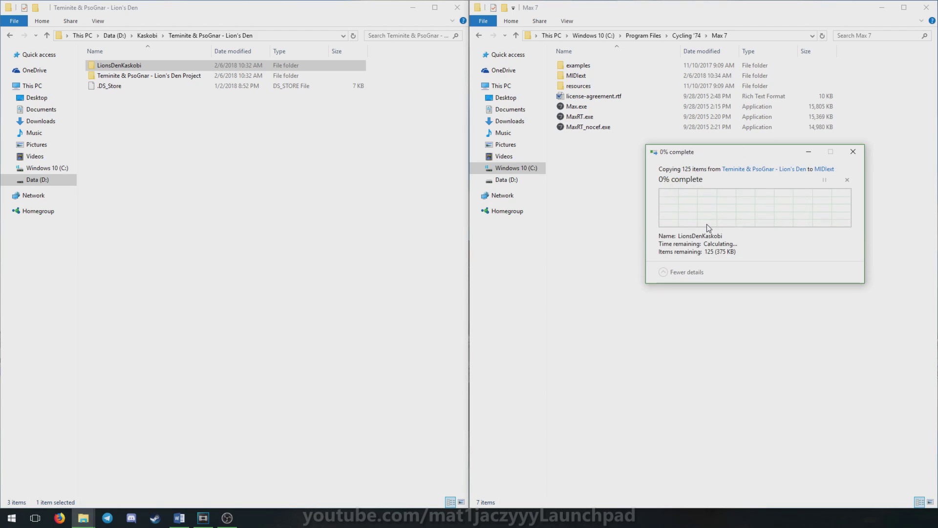
Step: Check MIDIext, then open the Lion's Den Live set from its Project folder
double_click(580, 76)
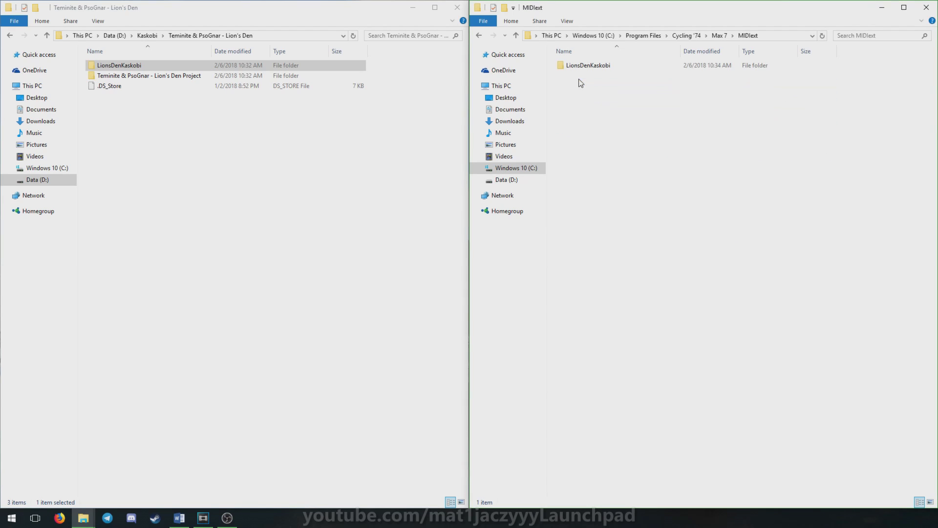
double_click(189, 77)
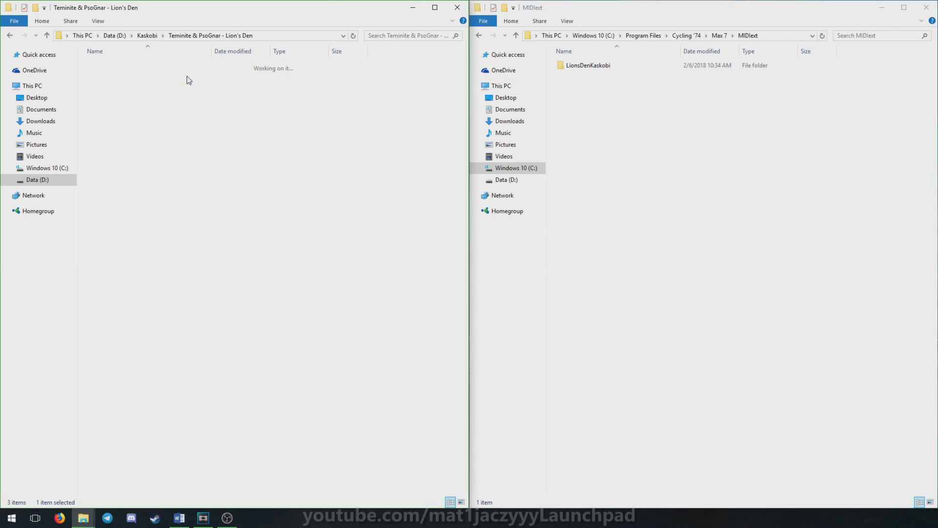
double_click(131, 86)
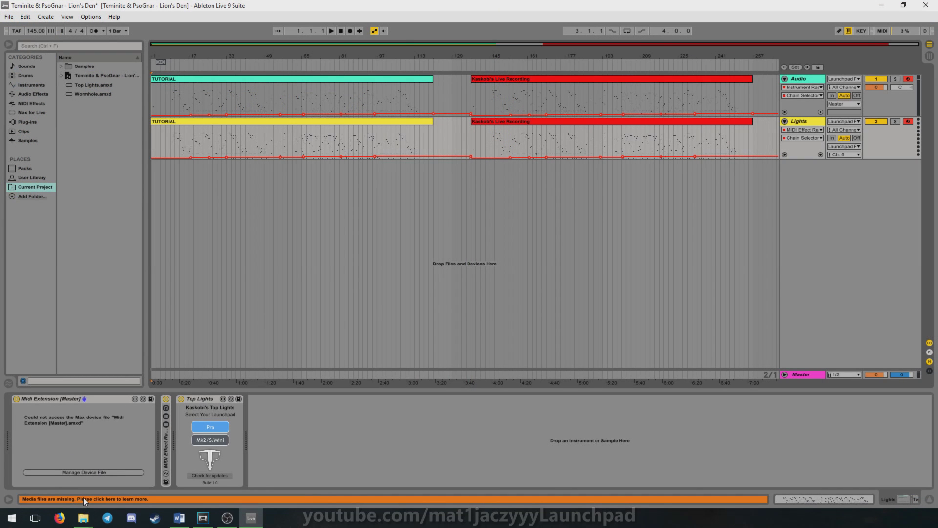
Step: Replace the missing Midi Extension device with Lightweight.amxd in the missing-files list
left_click(83, 498)
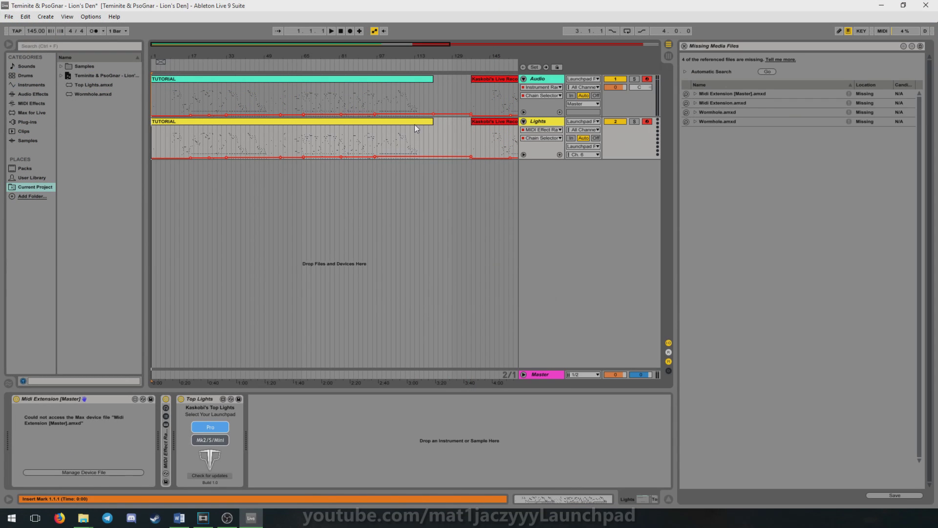
double_click(567, 4)
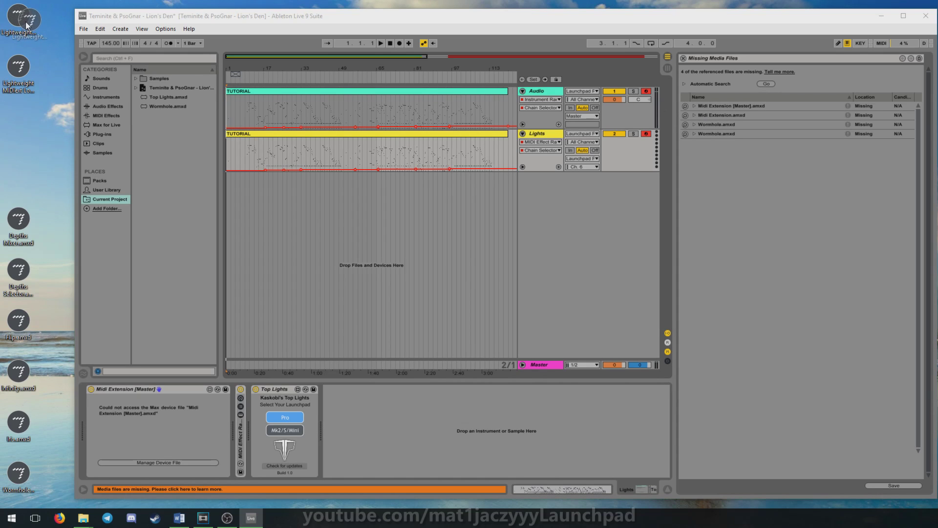
left_click(714, 116)
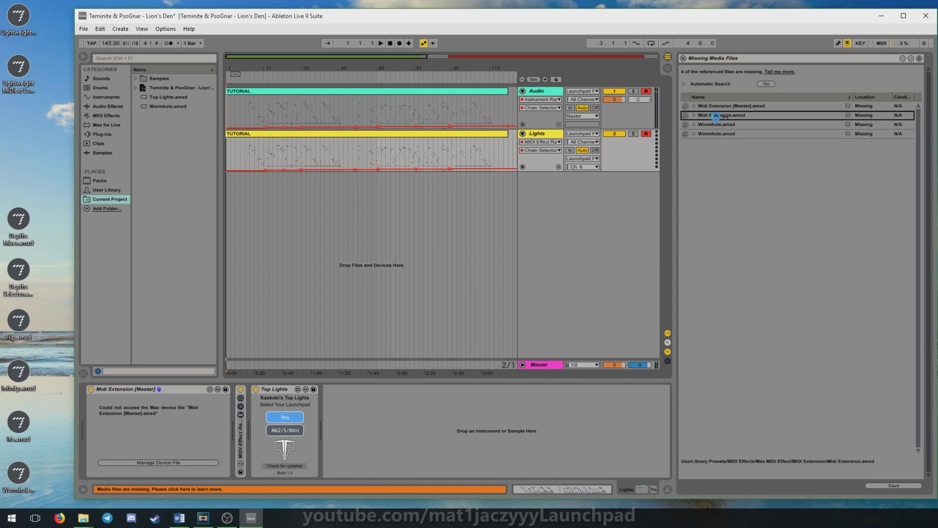
left_click_drag(716, 116, 717, 117)
left_click(496, 285)
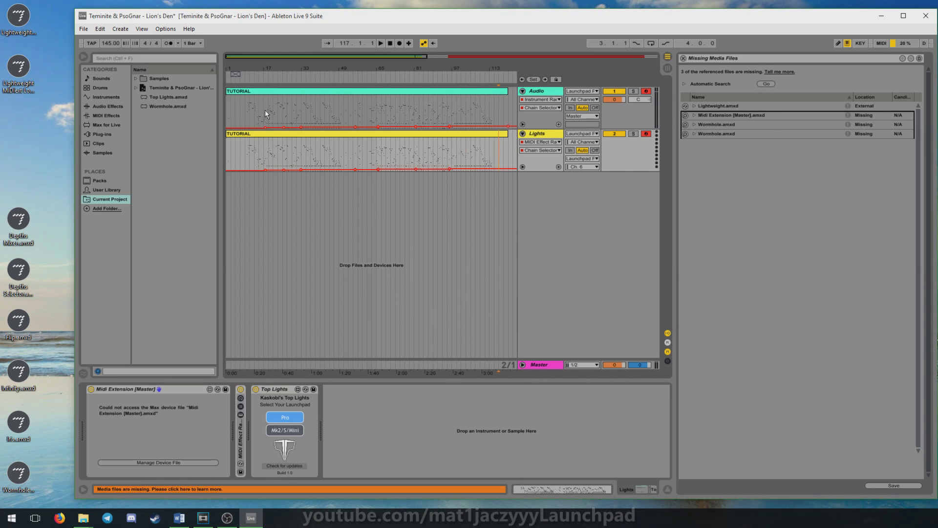
Step: Replace Midi Extension [Master] with the Lightweight MIDIext Loader and begin loading a MIDIext project
left_click_drag(680, 121, 722, 116)
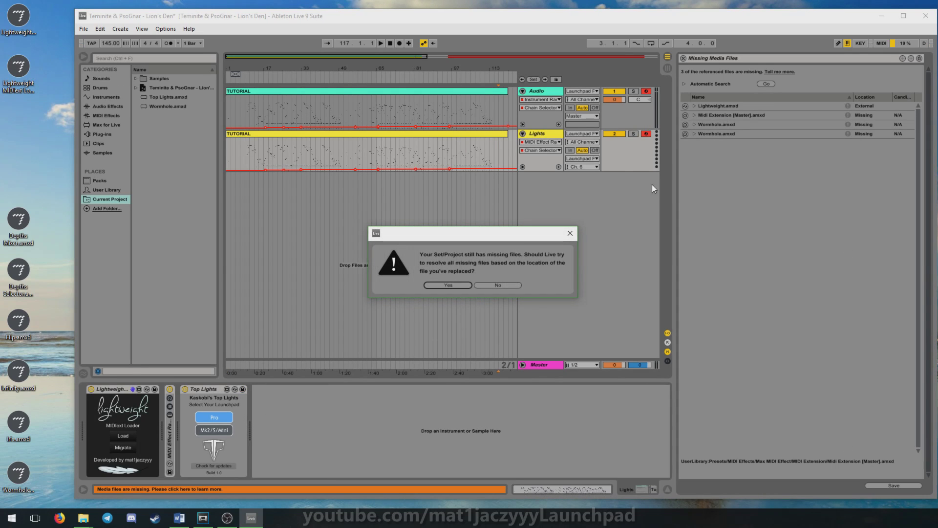
left_click(495, 286)
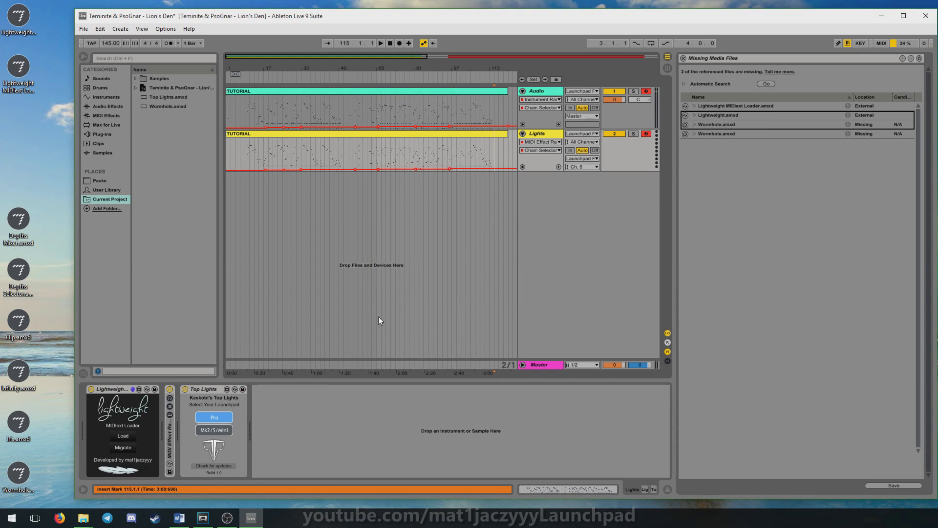
left_click(123, 436)
left_click(395, 390)
Step: Load the LionsDenKaskobi project from Program Files > Cycling '74 > Max 7 > MIDIext
double_click(484, 314)
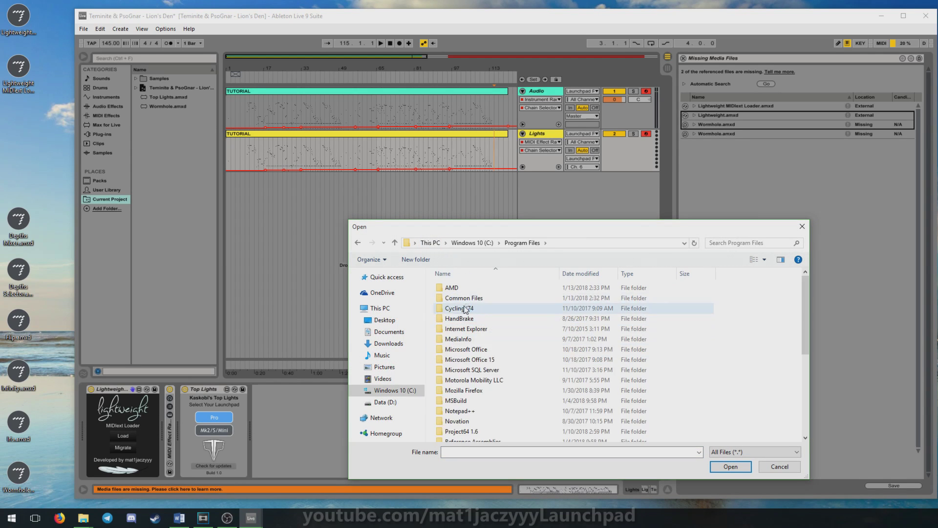
double_click(484, 305)
double_click(469, 293)
double_click(464, 303)
double_click(465, 287)
left_click(464, 299)
left_click(730, 467)
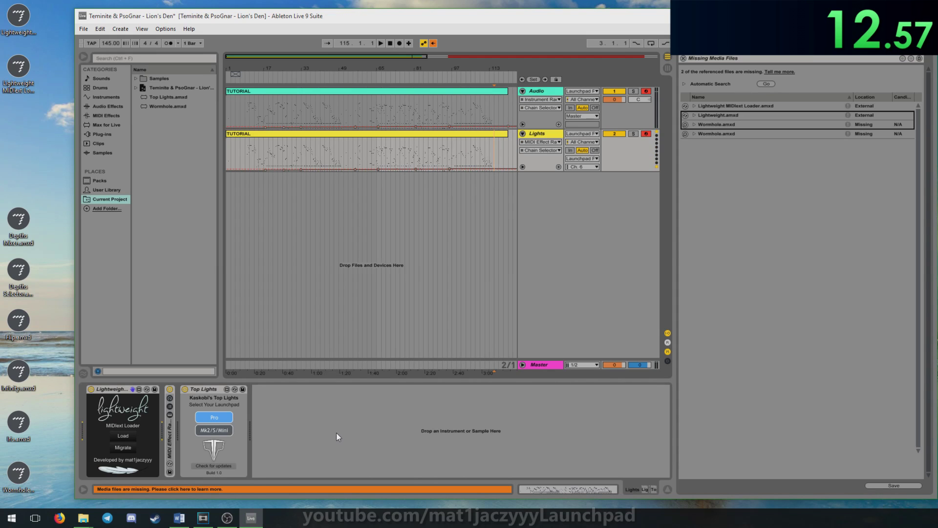
Step: Expand the MIDI Effect Rack to inspect its chains and their Lightweight devices
double_click(170, 436)
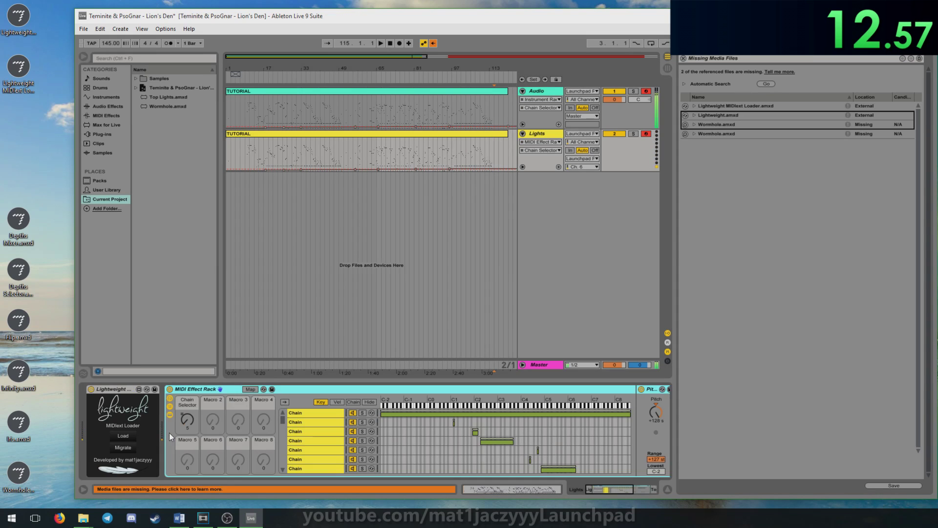
scroll(562, 457, "down", 5)
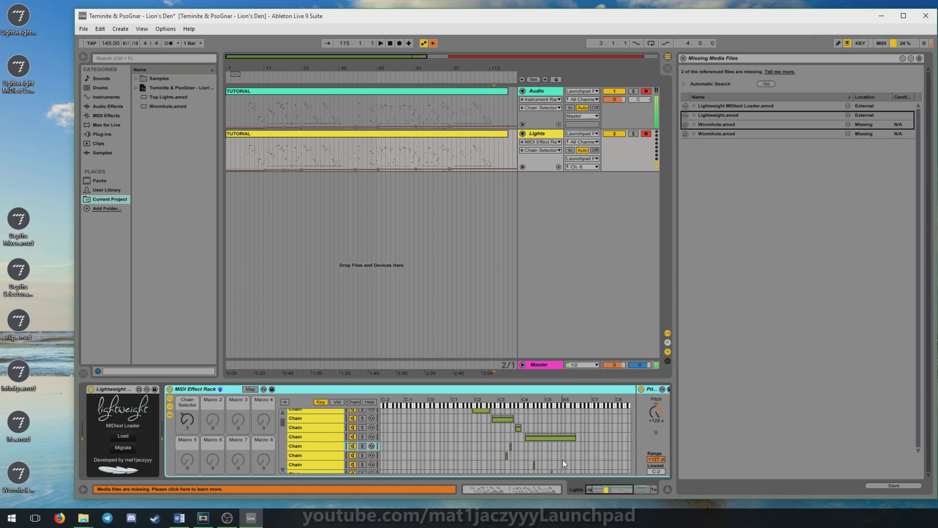
left_click(601, 489)
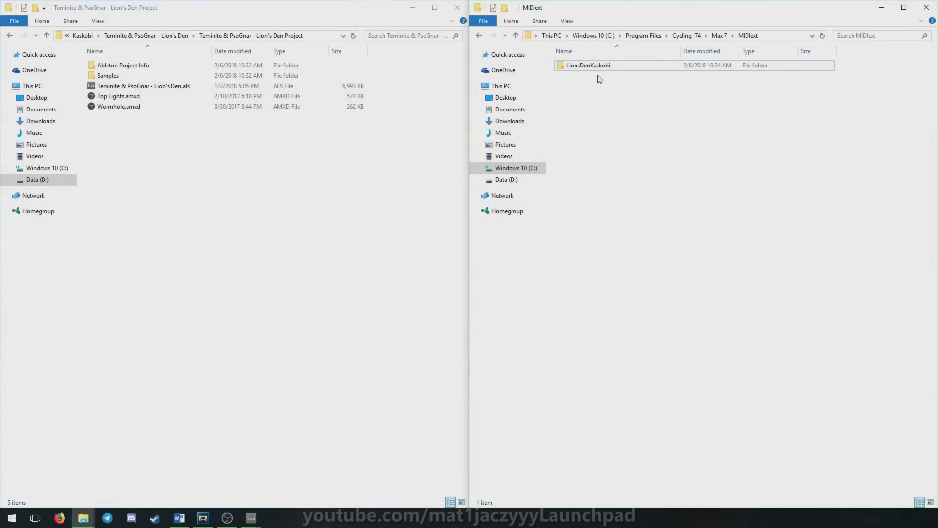
Step: Copy LionsDenKaskobi from MIDIext and paste it into the Lion's Den Project folder
left_click(596, 65)
right_click(595, 65)
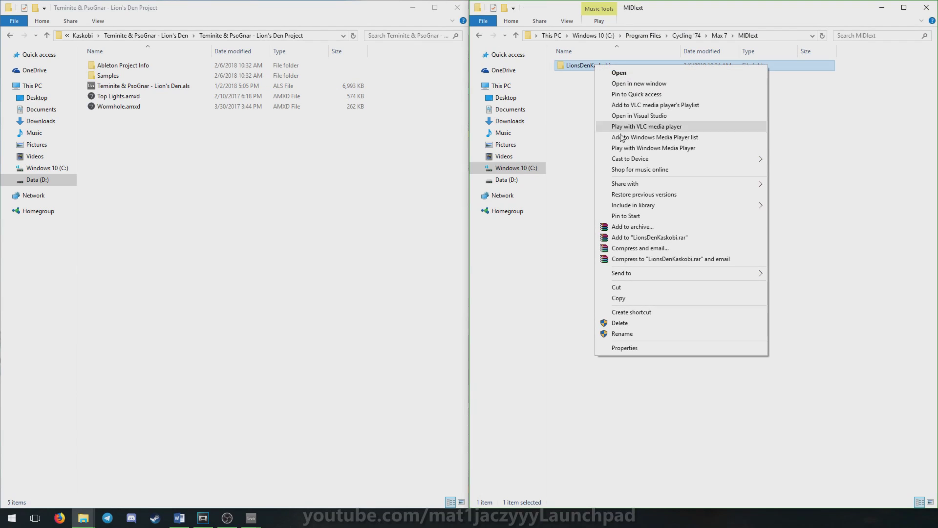
left_click(618, 298)
left_click(310, 176)
right_click(310, 176)
left_click(332, 264)
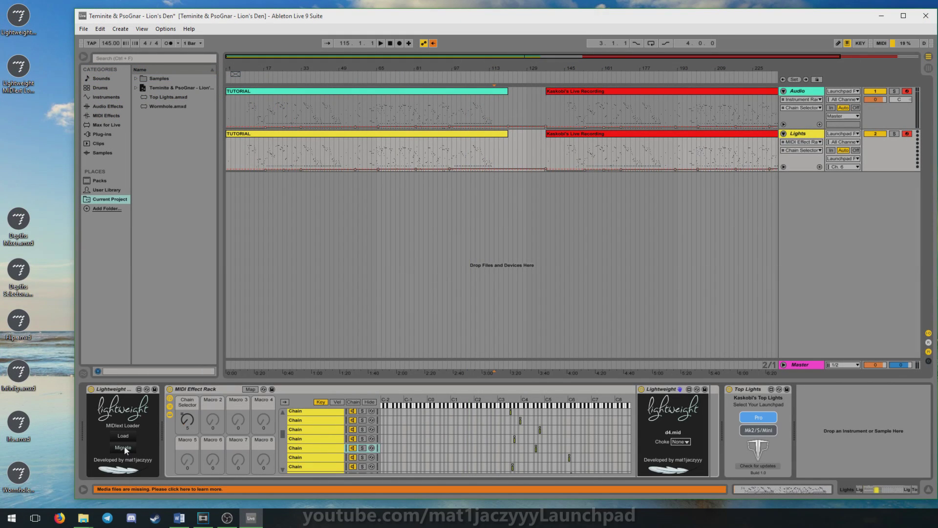
Step: Migrate the rack's files into the project's LionsDenKaskobi folder and delete the Lightweight MIDIext Loader
left_click(125, 448)
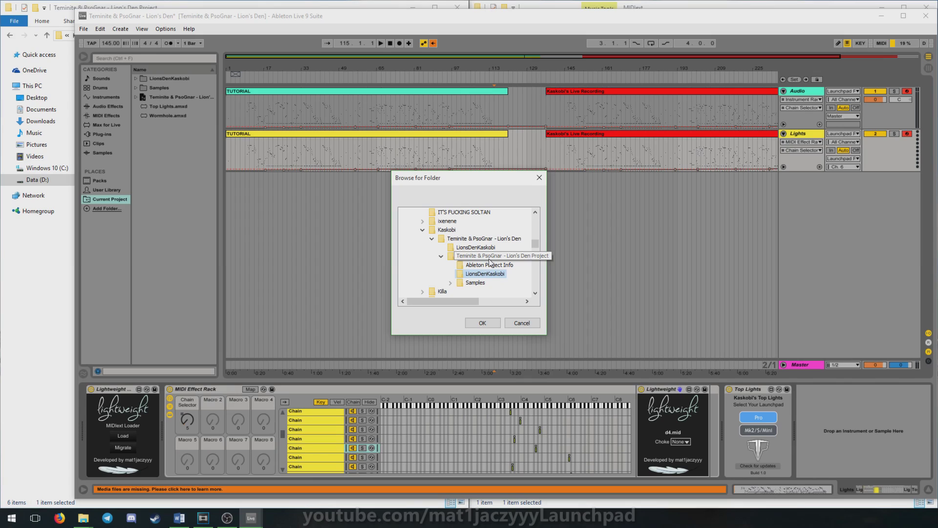
left_click(479, 323)
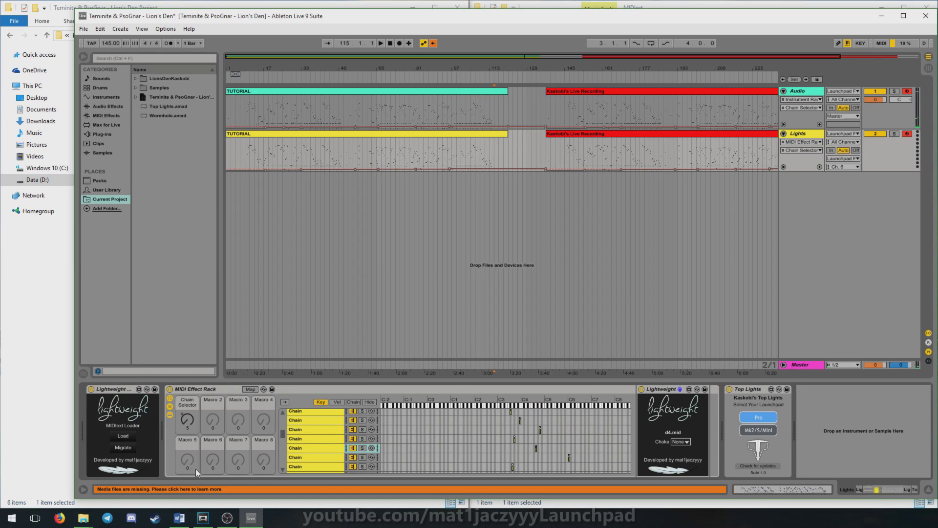
left_click(105, 390)
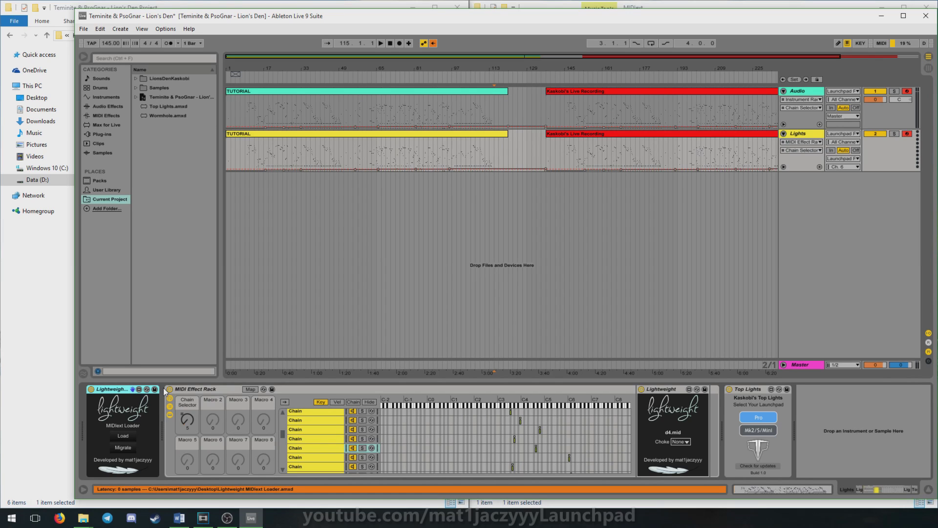
key("Delete")
left_click(84, 29)
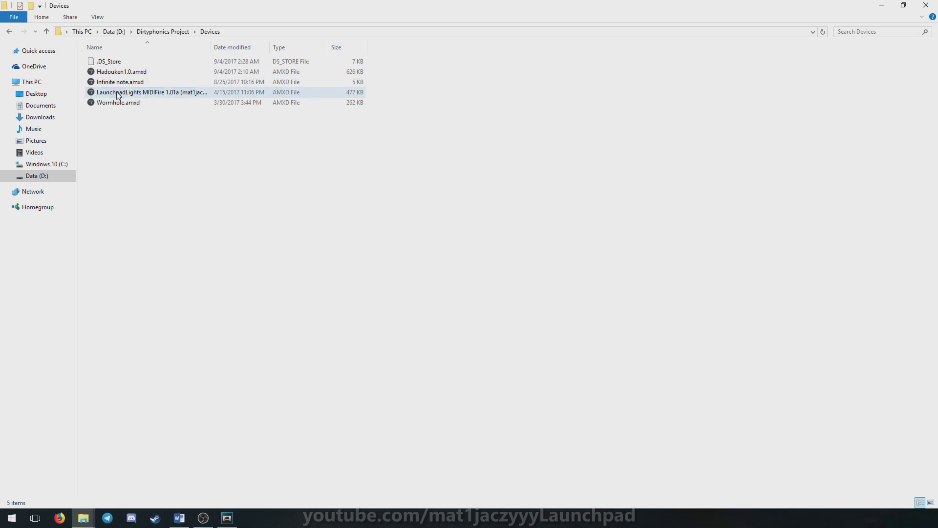
Step: Select the LaunchpadLights MIDIFire device file in Devices, then return to the Dirtyphonics Project folder
left_click(118, 96)
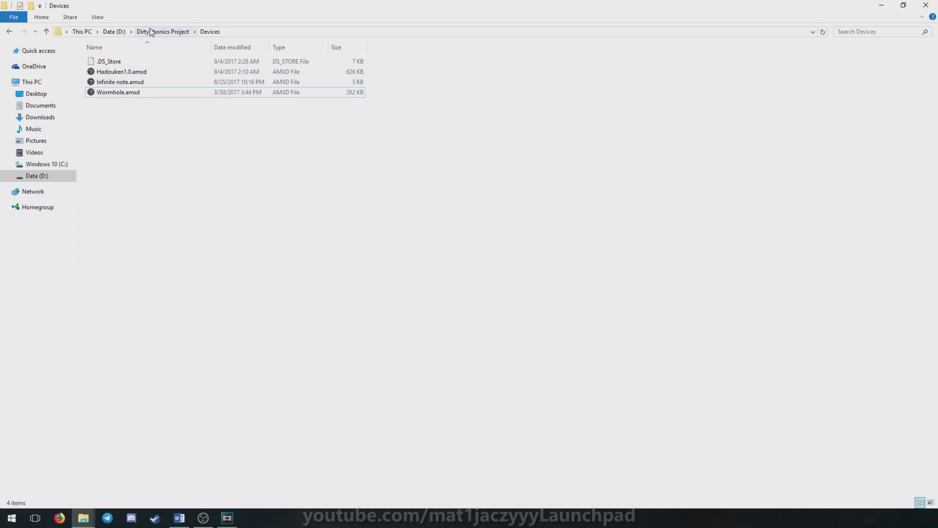
left_click(166, 31)
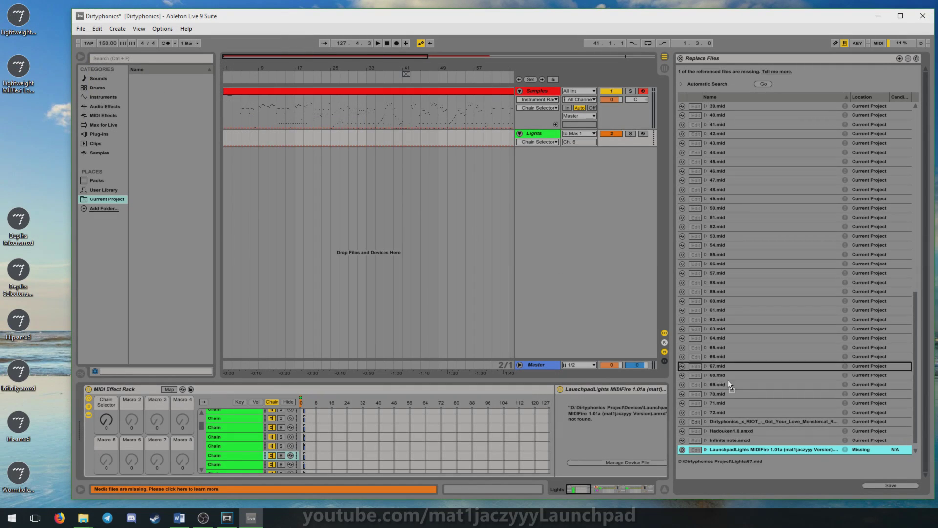
Step: Scroll down the Replace Files panel to find the missing LaunchpadLights MIDIFire entry
scroll(812, 450, "down", 1)
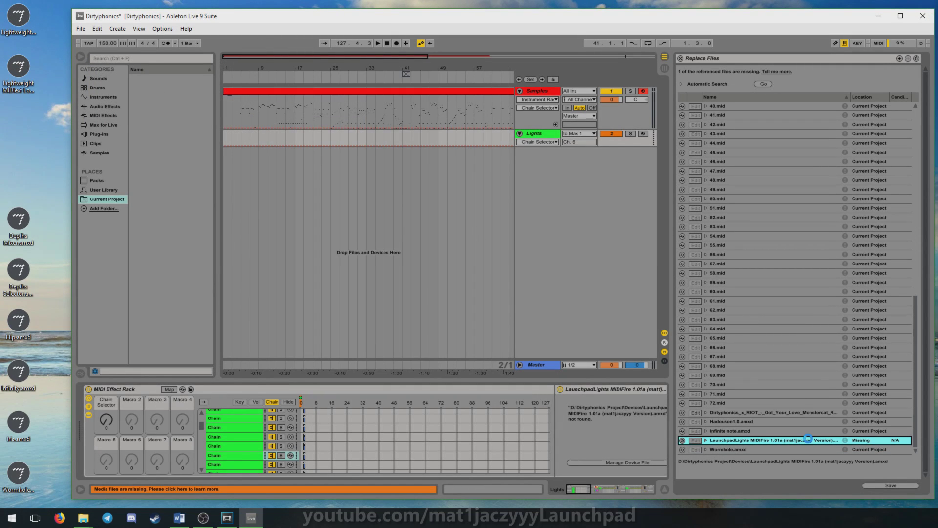